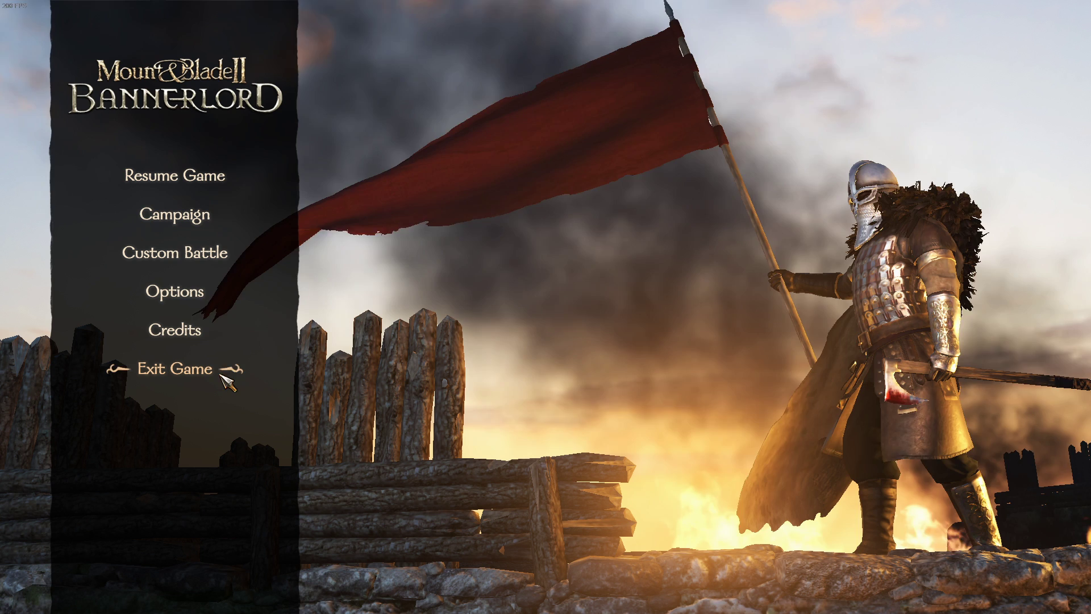
- Review the Video options' Display Mode and resolution lists, leaving Borderless Fullscreen at Desktop Resolution
click(177, 293)
click(245, 72)
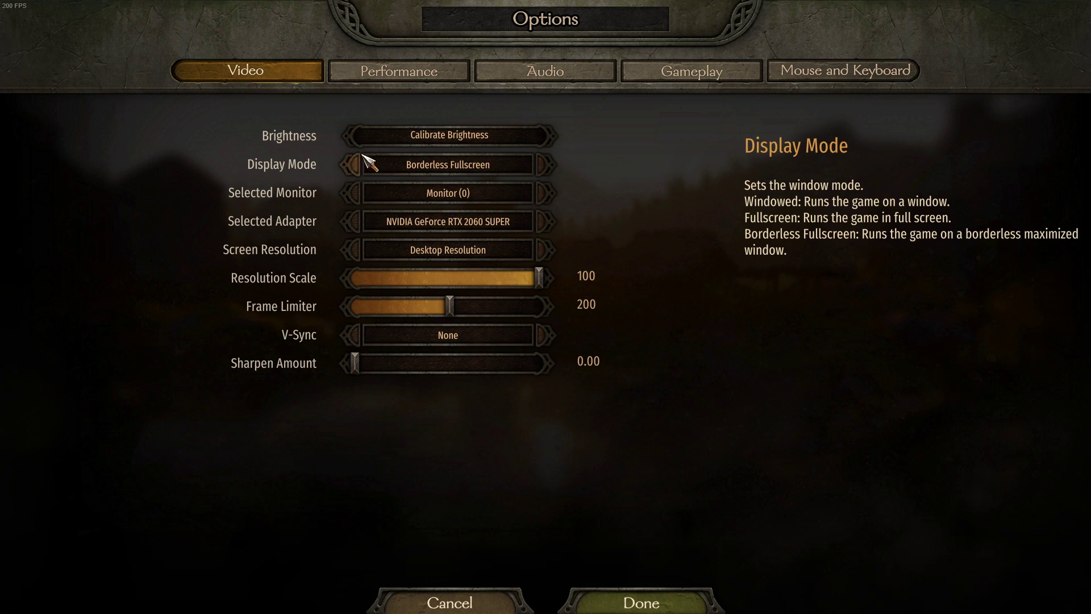
click(418, 173)
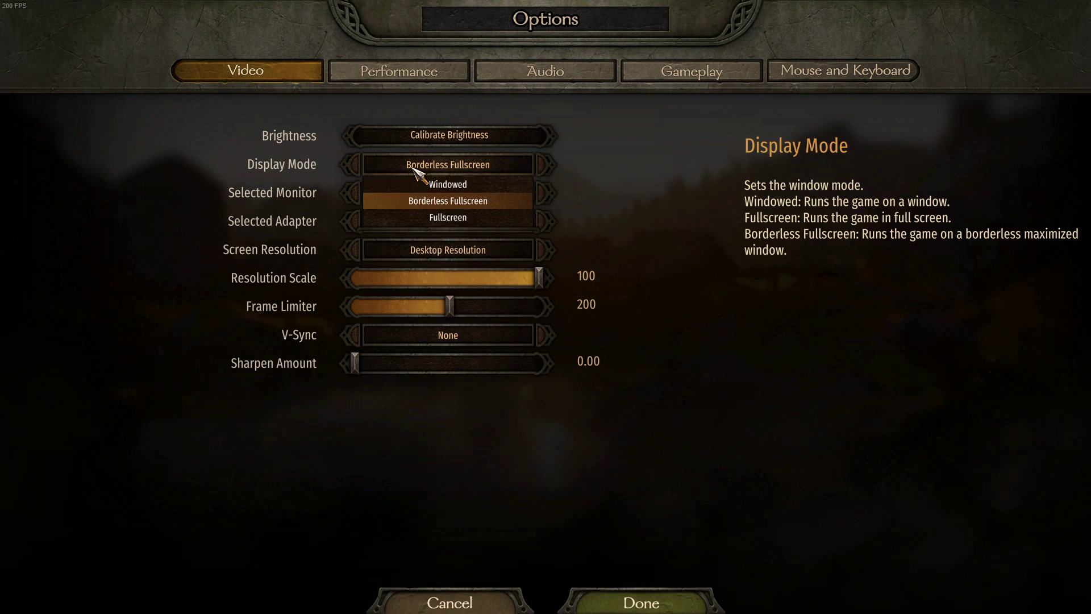
click(196, 204)
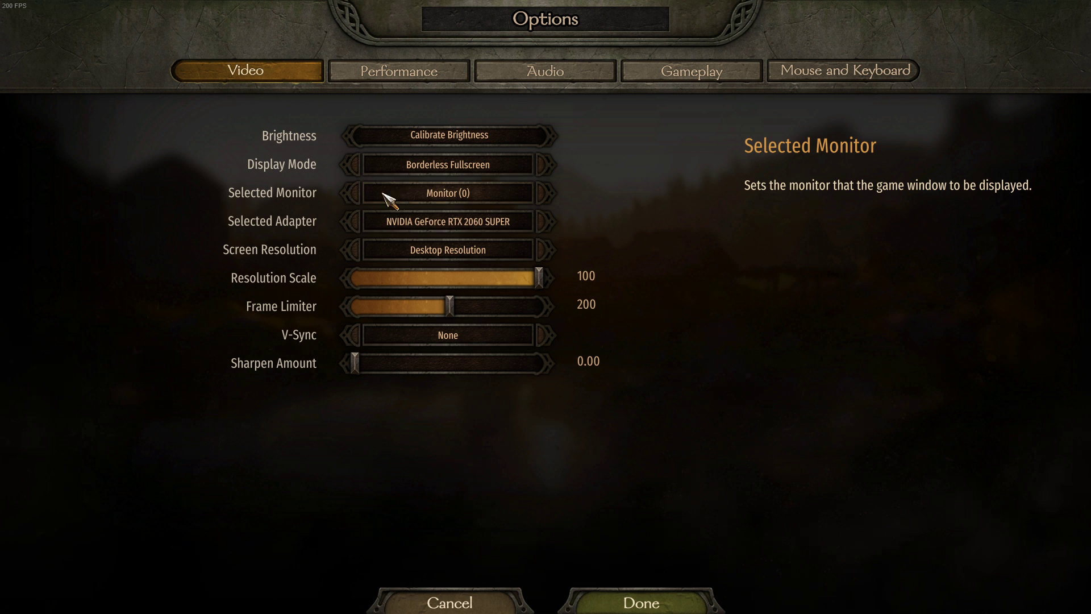
click(470, 254)
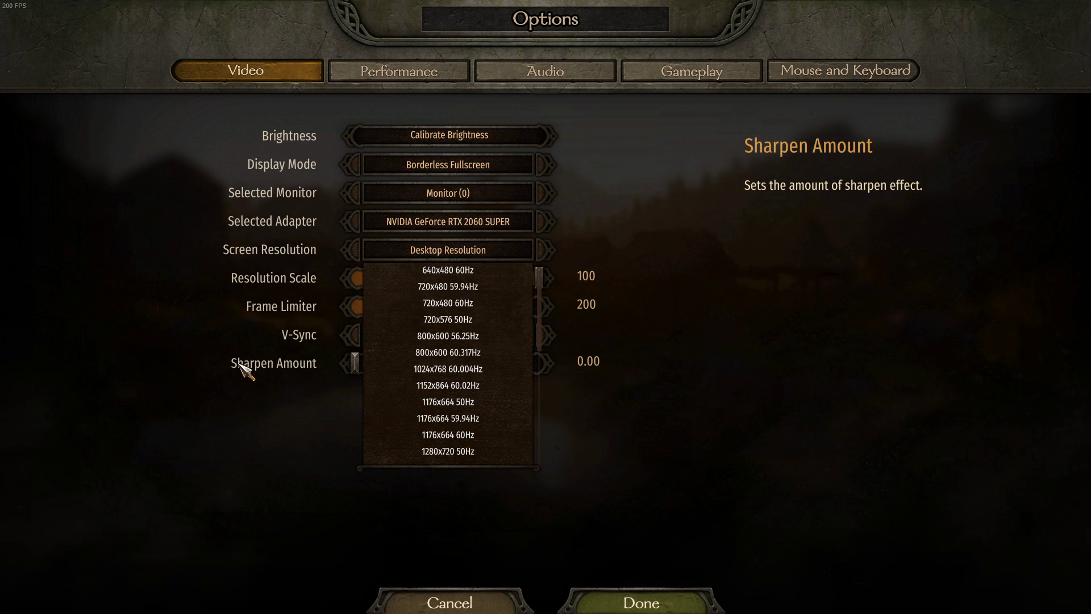
click(162, 322)
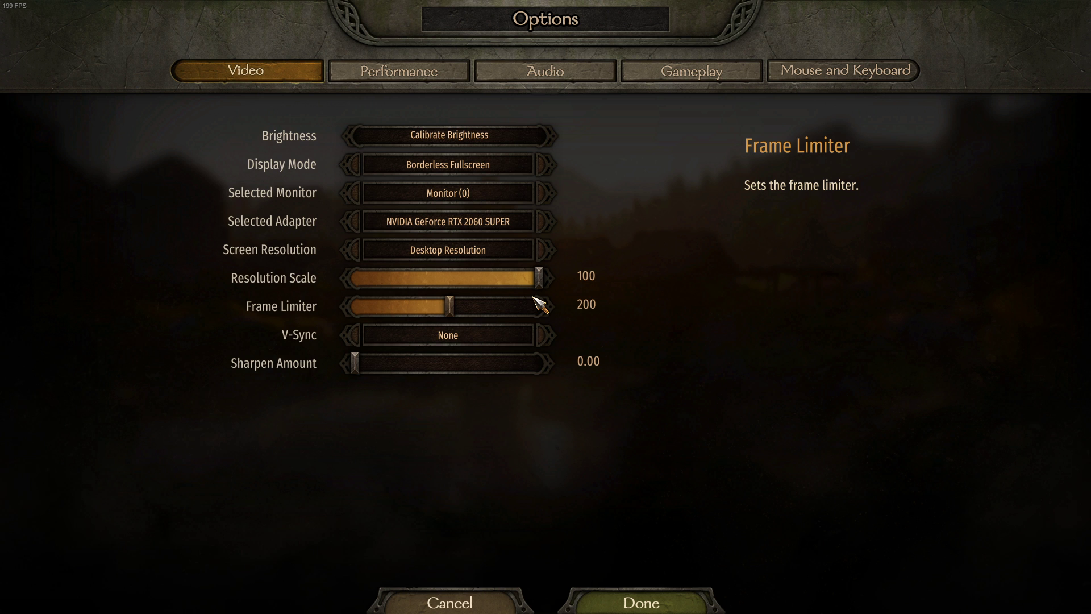
- Set the Overall graphics preset on the Performance tab to Medium
click(419, 75)
scroll(246, 239, down, 3)
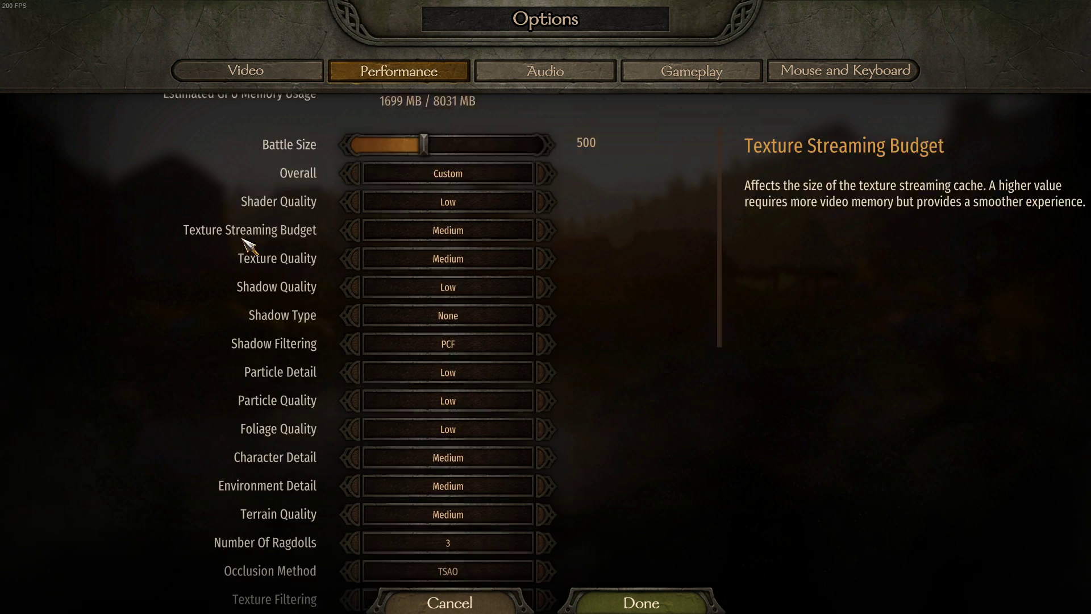
scroll(245, 244, up, 3)
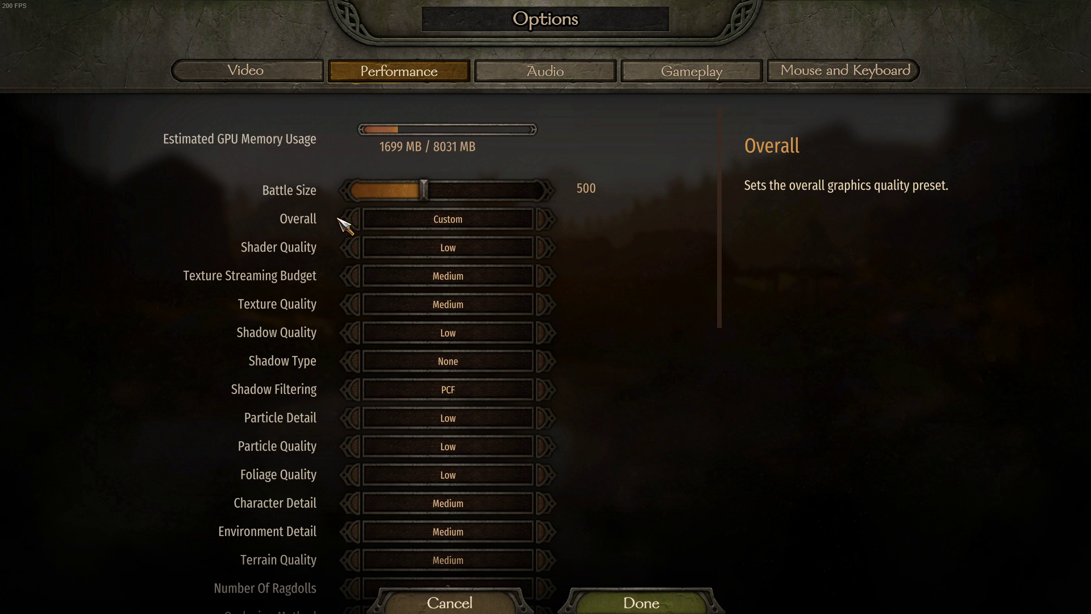
click(358, 223)
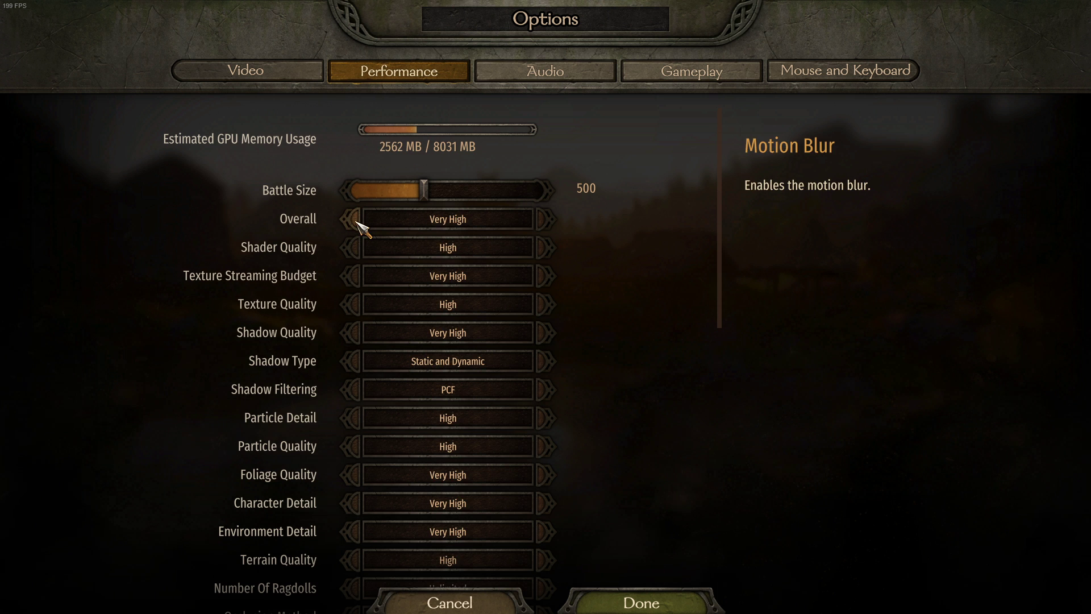
click(358, 223)
click(357, 223)
click(358, 222)
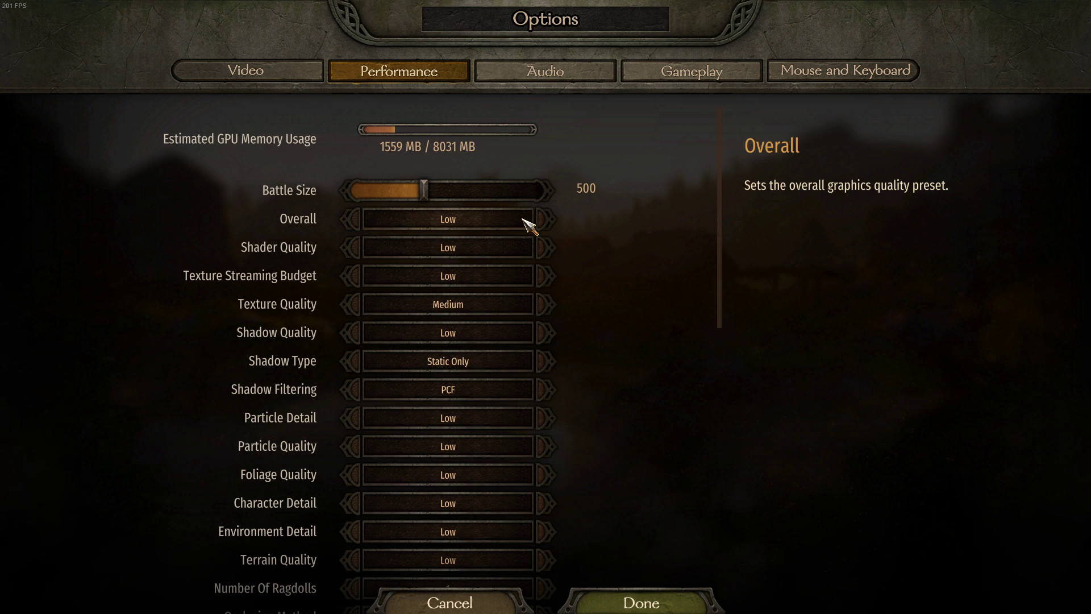
click(544, 221)
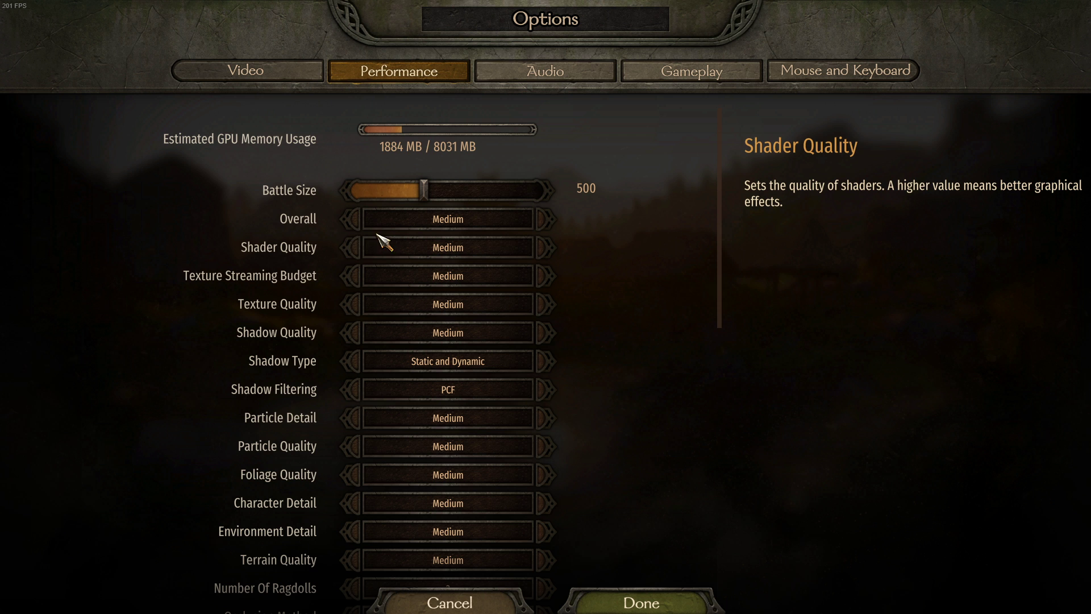
- Lower Shader Quality, Shadow Quality and Particle Quality to Low
click(358, 248)
click(358, 334)
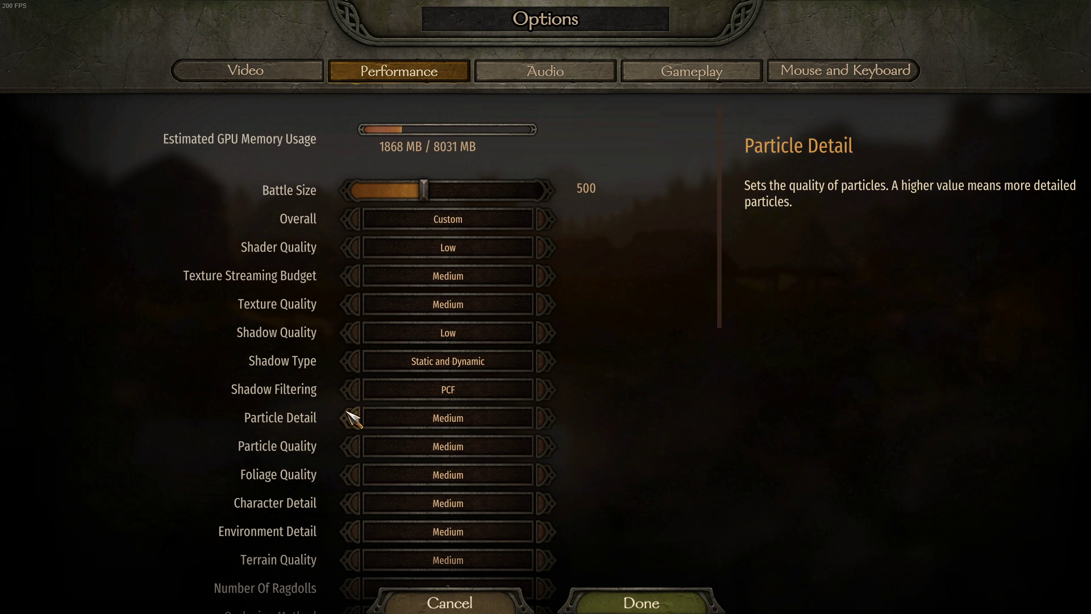
click(355, 447)
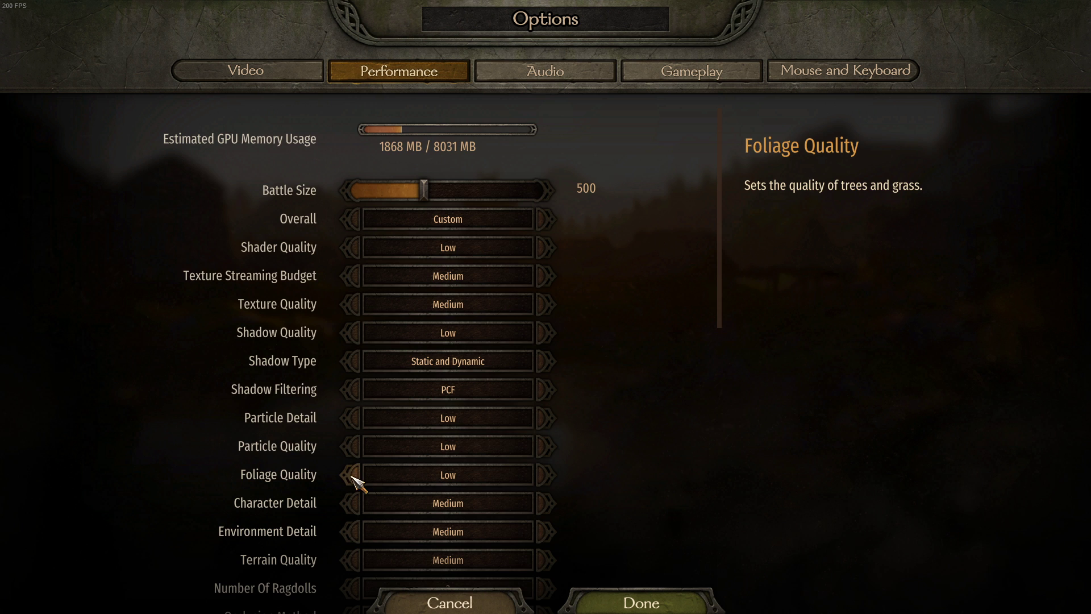
scroll(281, 439, down, 5)
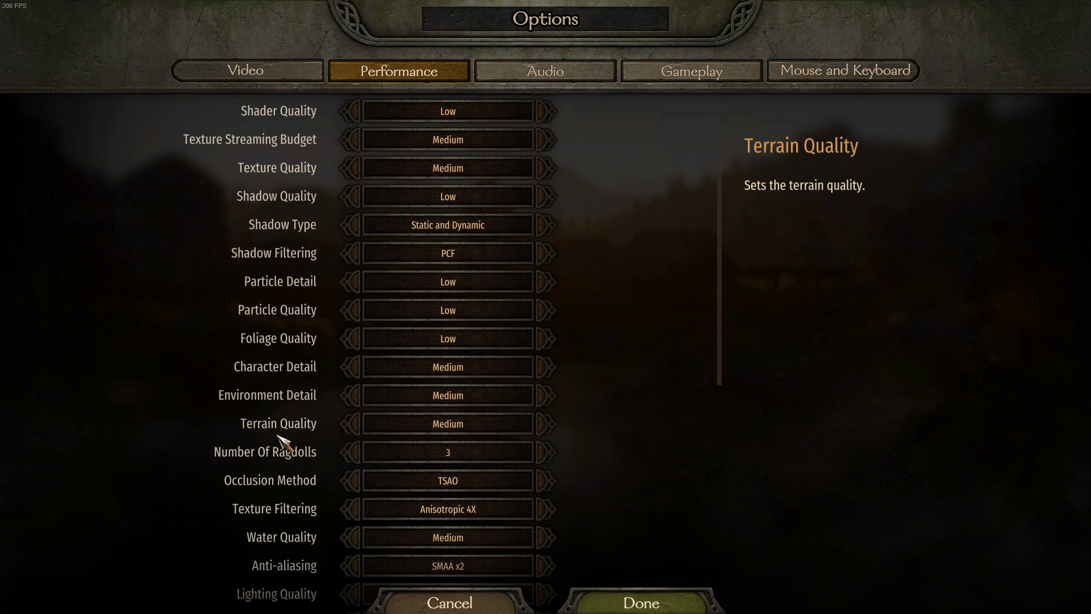
- Switch off Interactive Grass and save the graphics settings with Done
scroll(278, 440, down, 5)
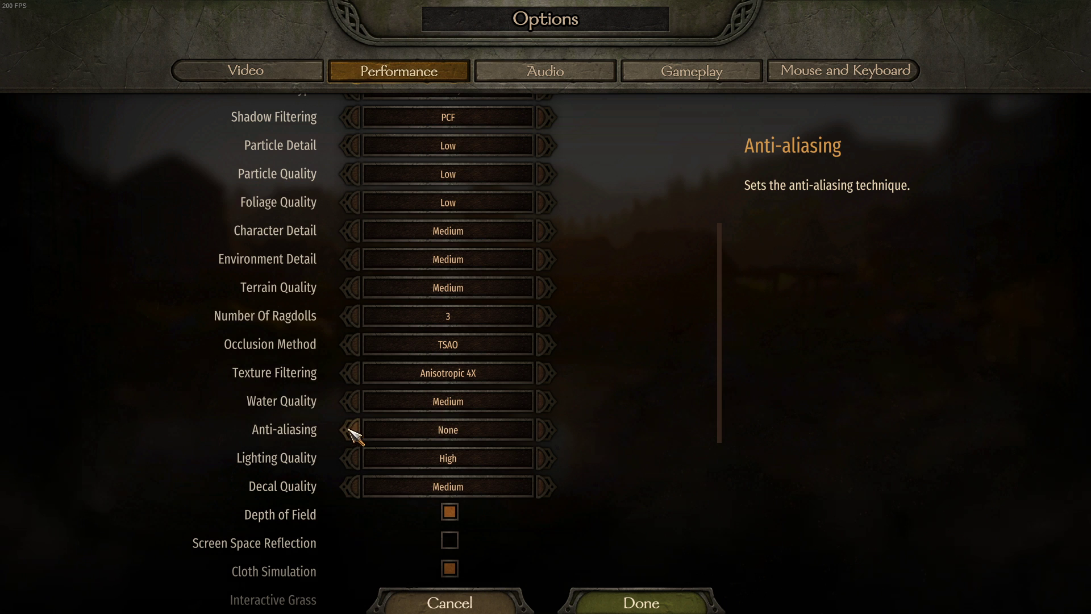
scroll(329, 430, down, 5)
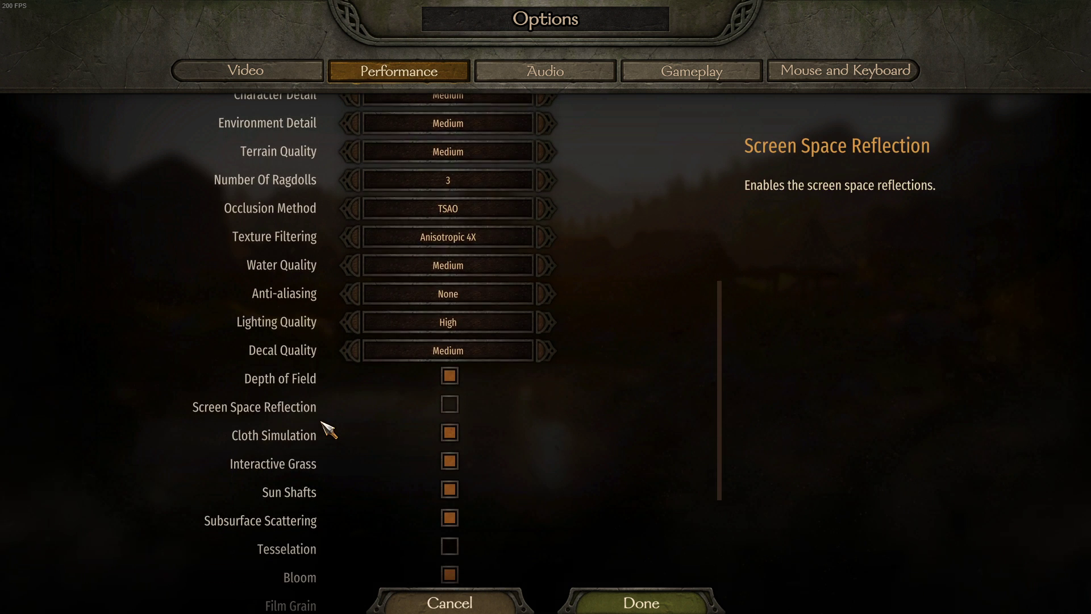
click(452, 461)
scroll(468, 506, down, 5)
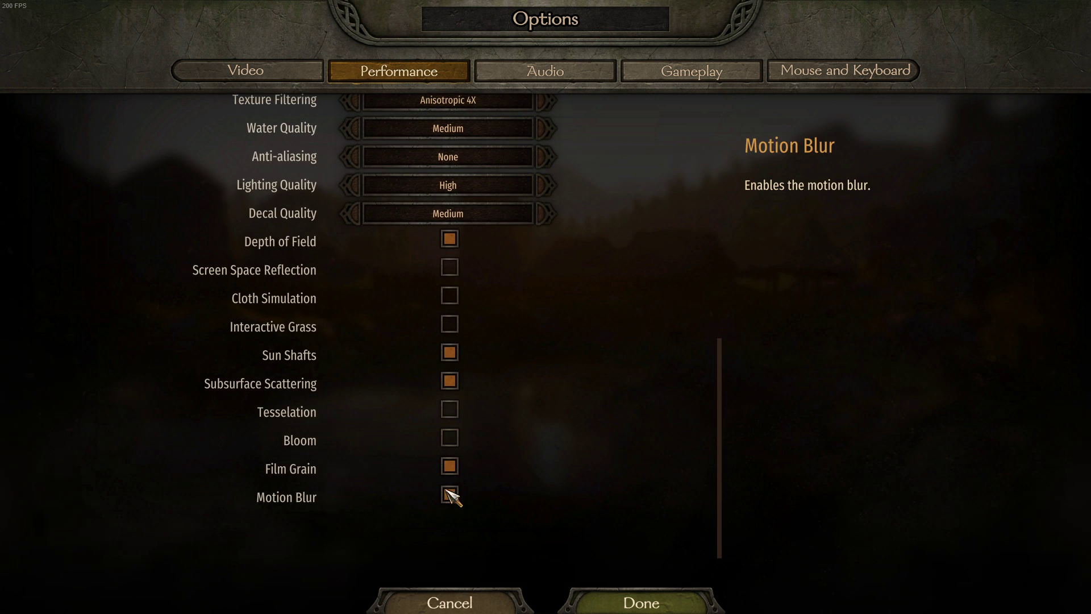
click(591, 599)
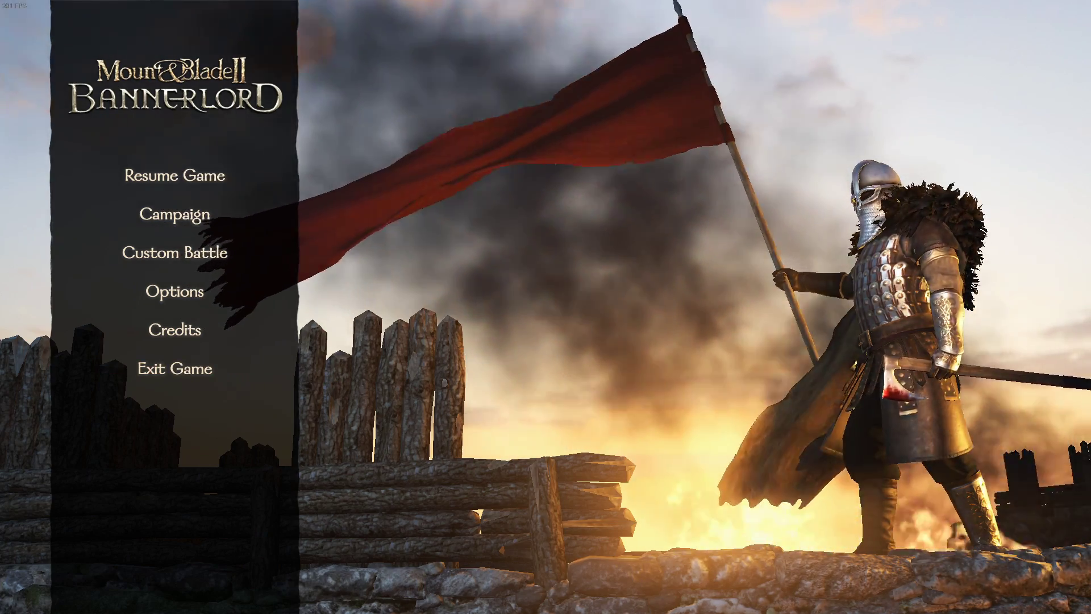
- In Task Manager Details, set the TaleWorlds launcher process priority to High
key(ctrl+shift+Escape)
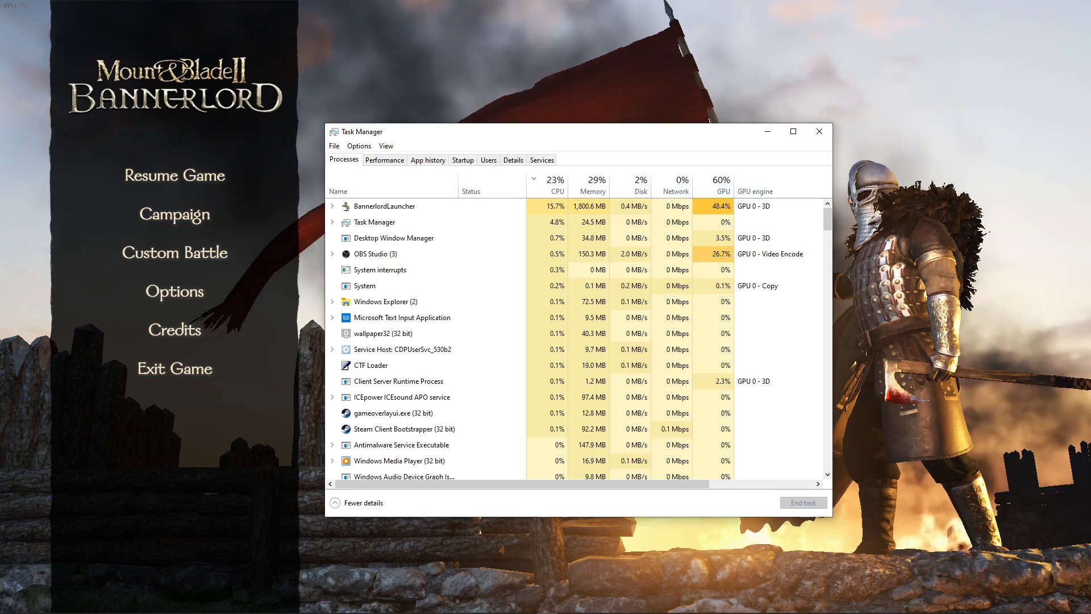
drag(530, 137, 517, 146)
right_click(382, 217)
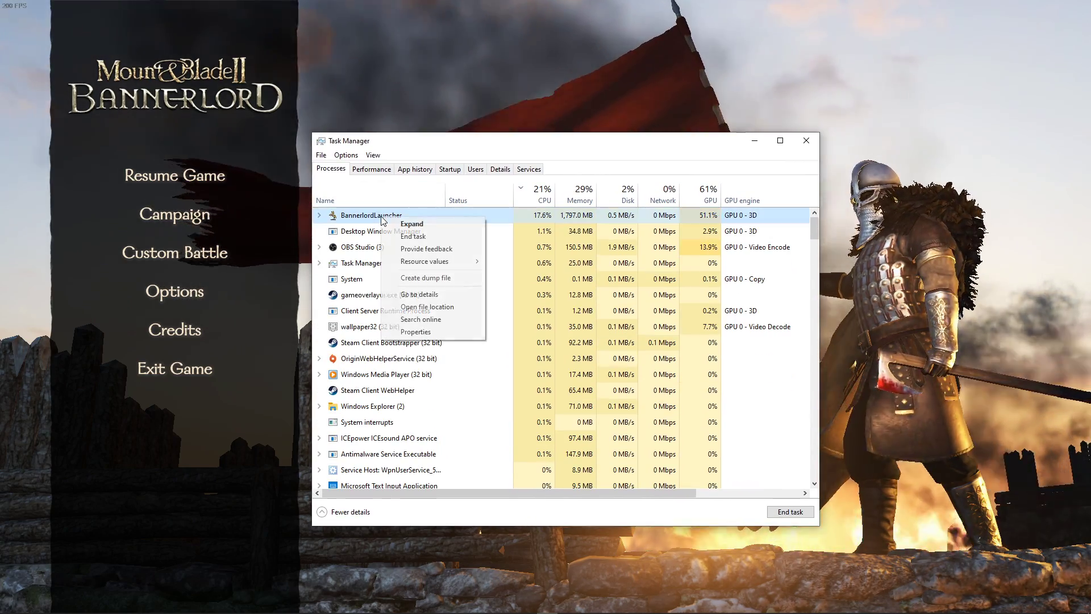
click(401, 294)
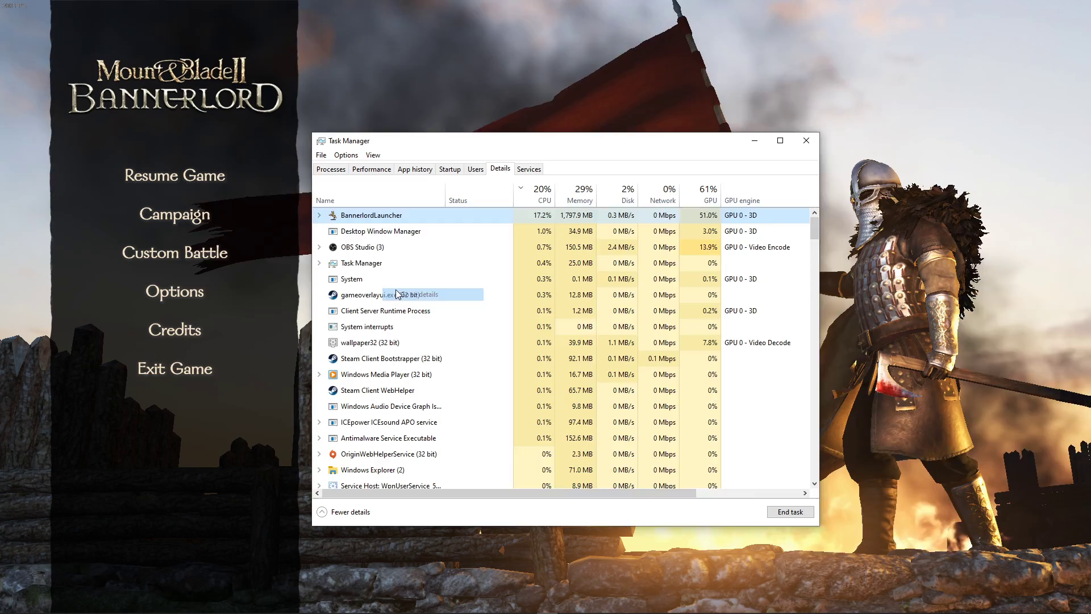
scroll(397, 294, down, 5)
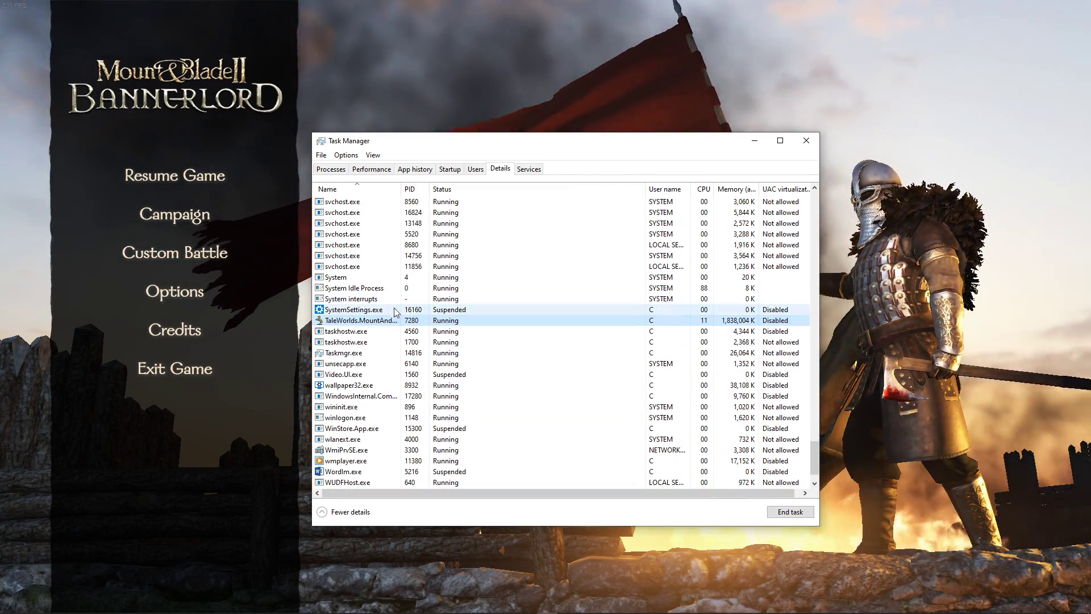
drag(402, 189, 436, 188)
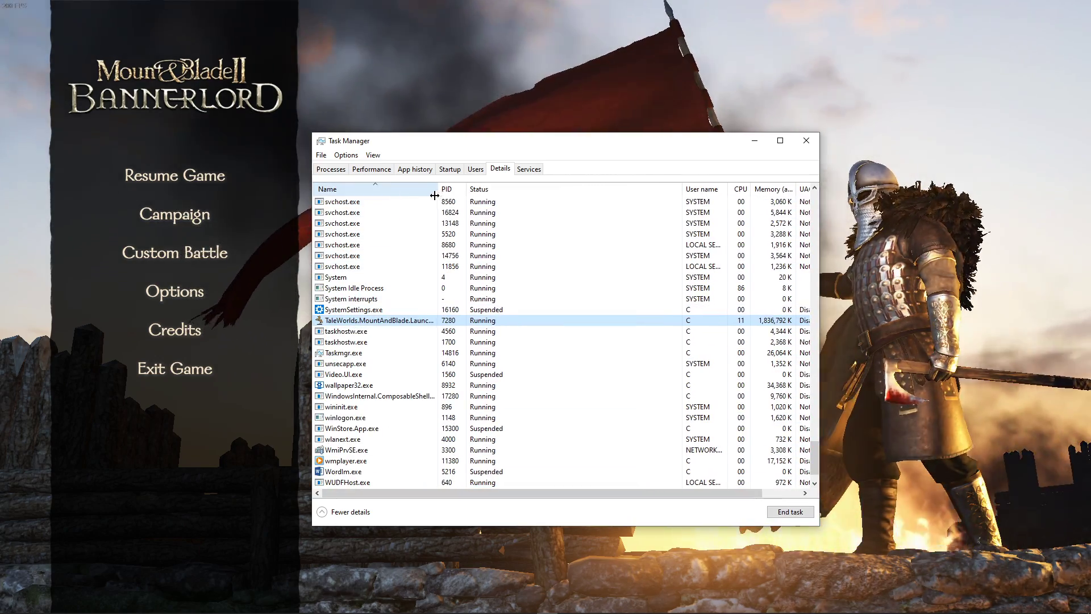
right_click(369, 323)
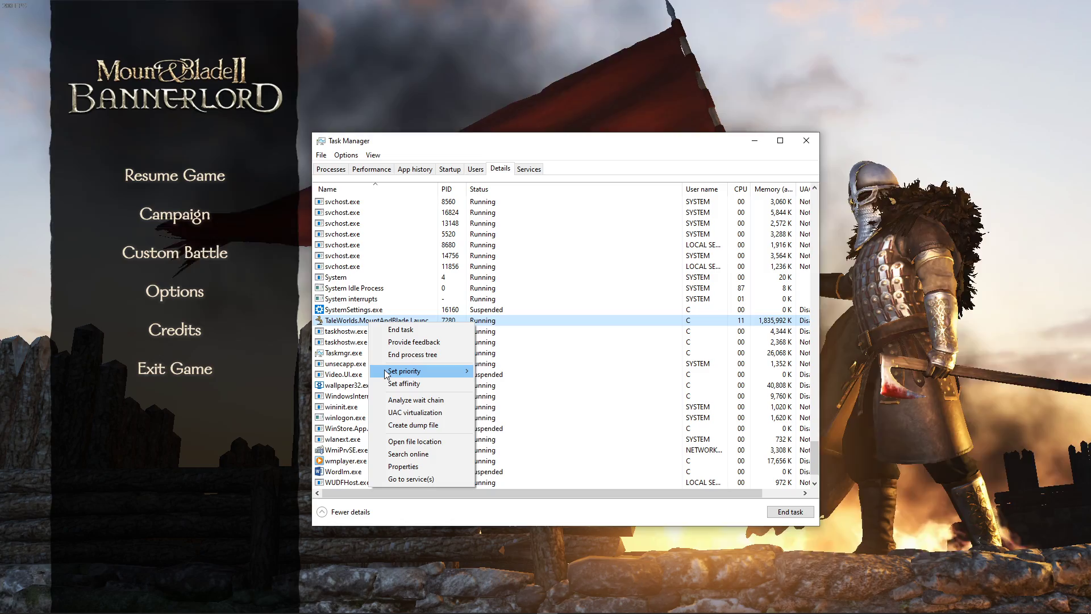
mouse_move(420, 370)
click(500, 385)
click(544, 328)
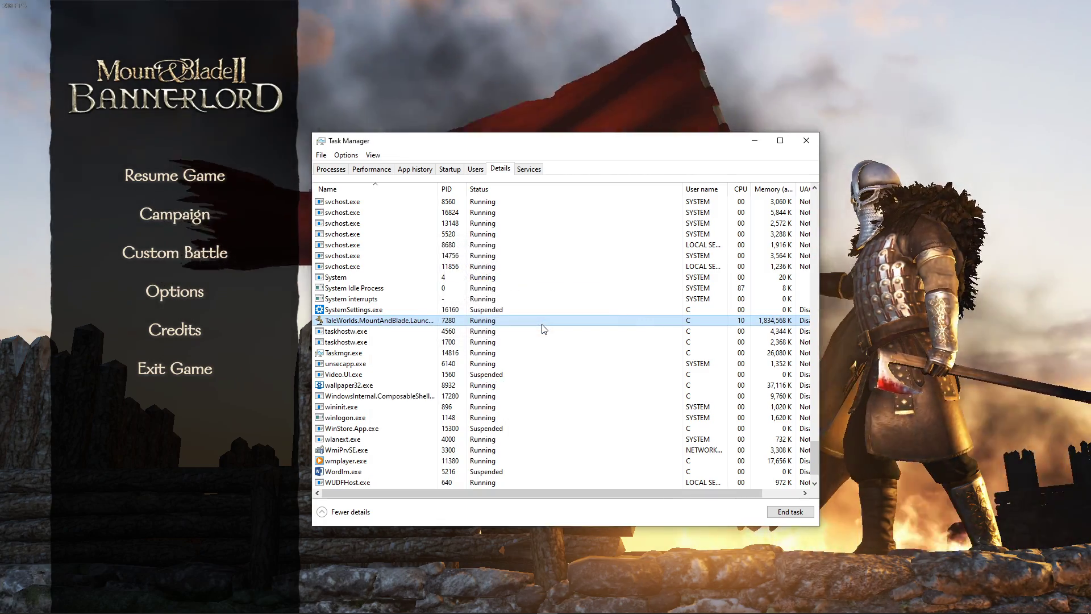
- Look over the running background processes and the startup apps list without changing anything
click(330, 169)
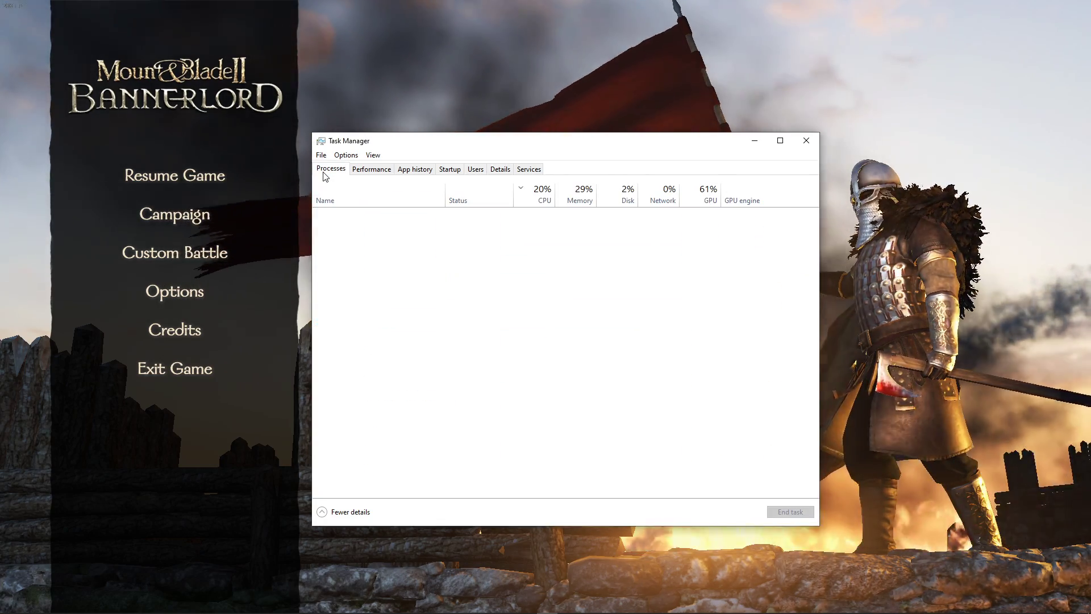
click(378, 312)
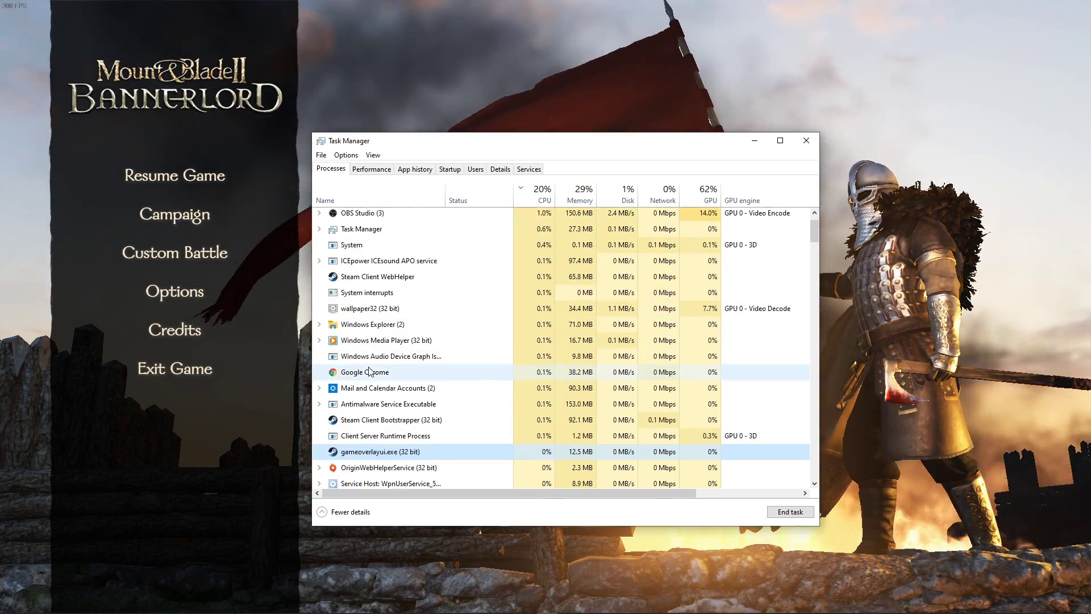
right_click(361, 374)
click(354, 388)
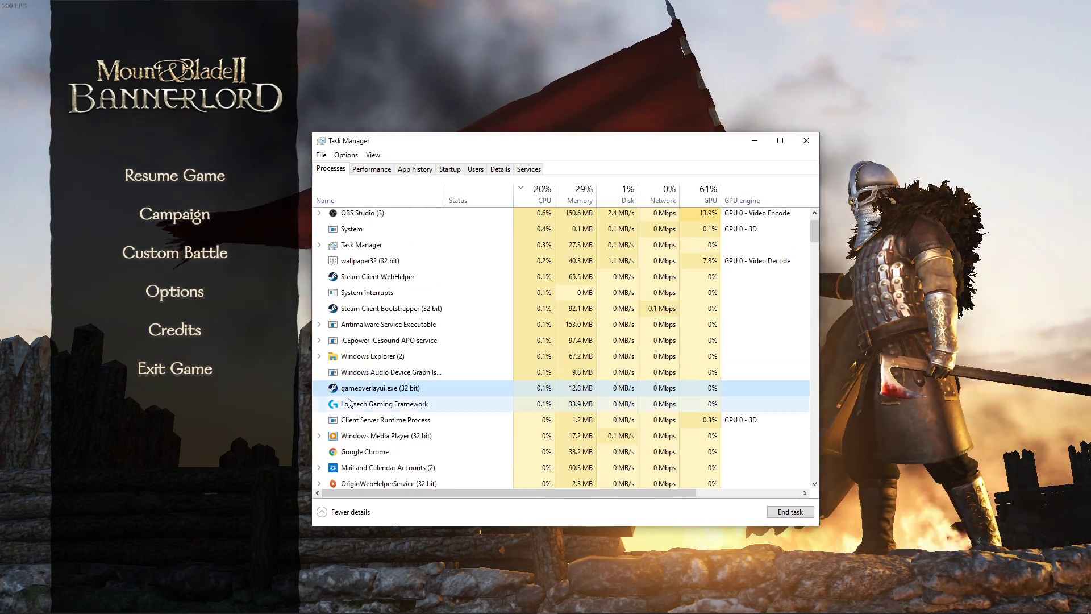
right_click(352, 391)
key(Escape)
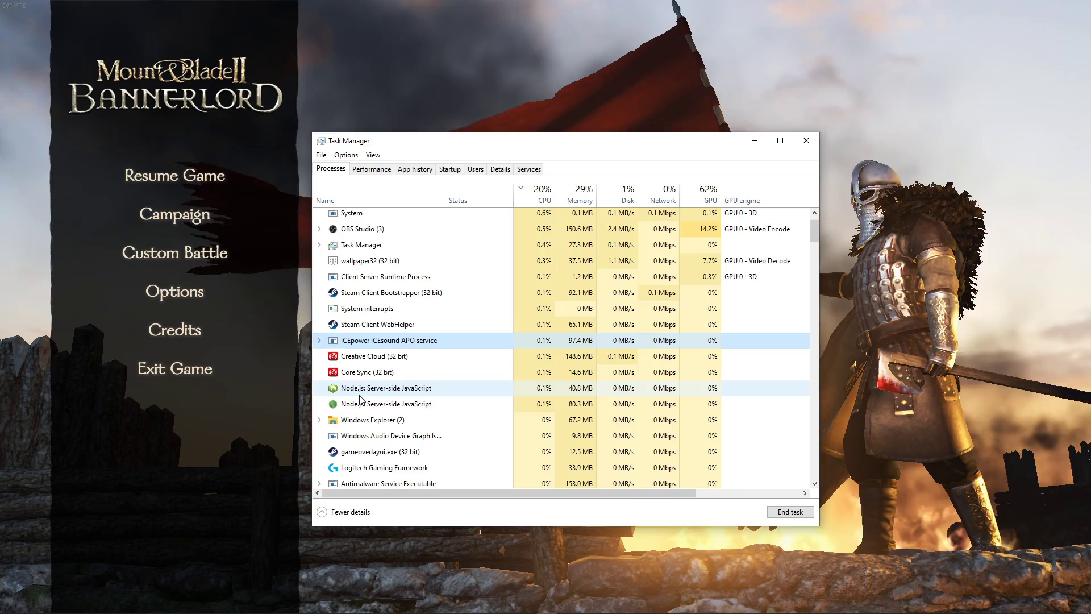
scroll(358, 398, down, 3)
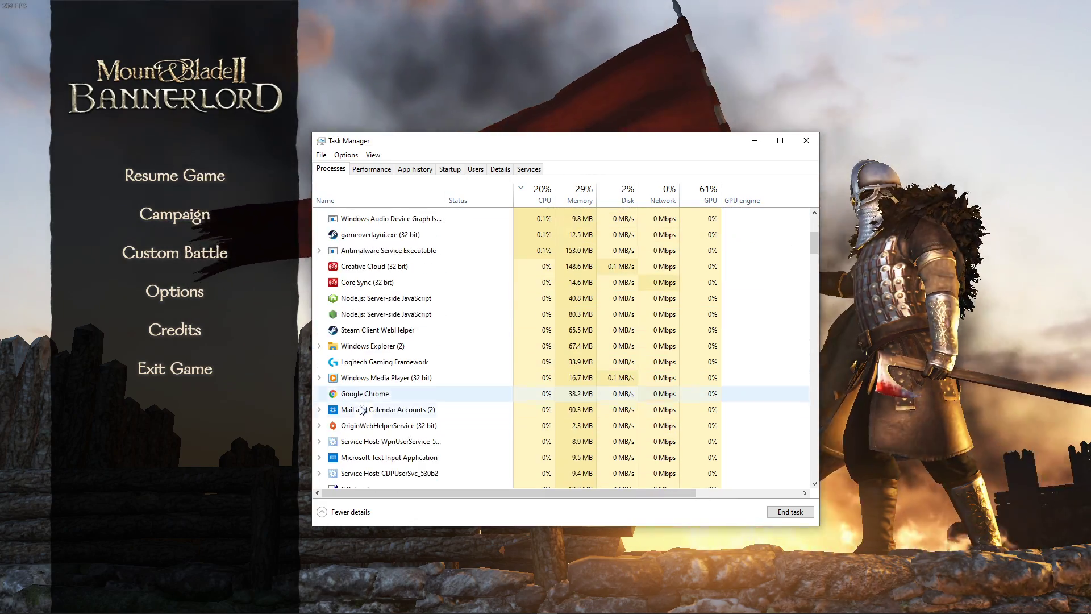
right_click(362, 425)
key(Escape)
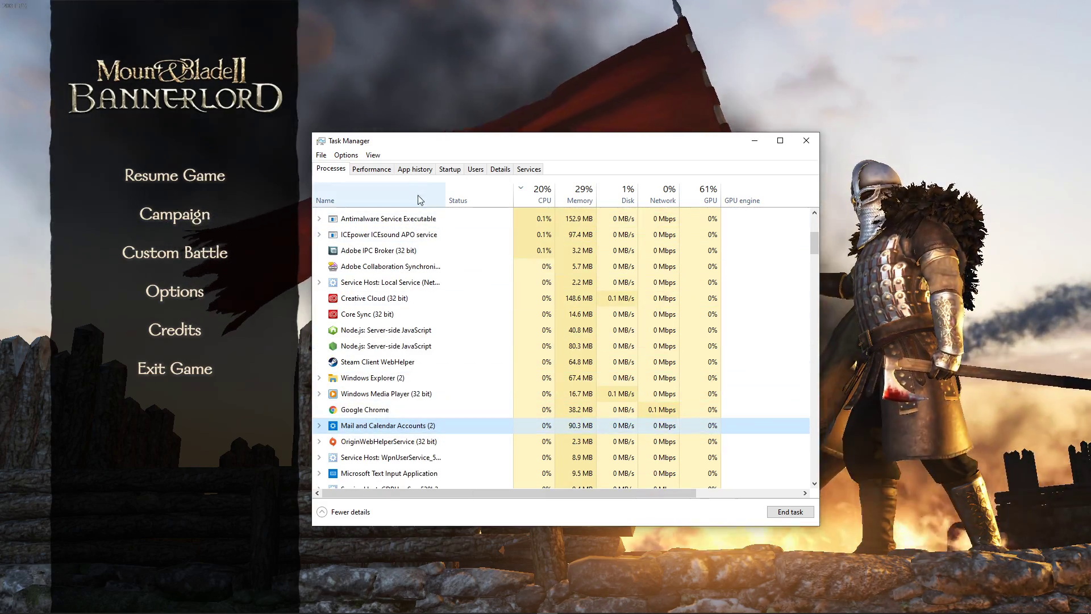
click(449, 169)
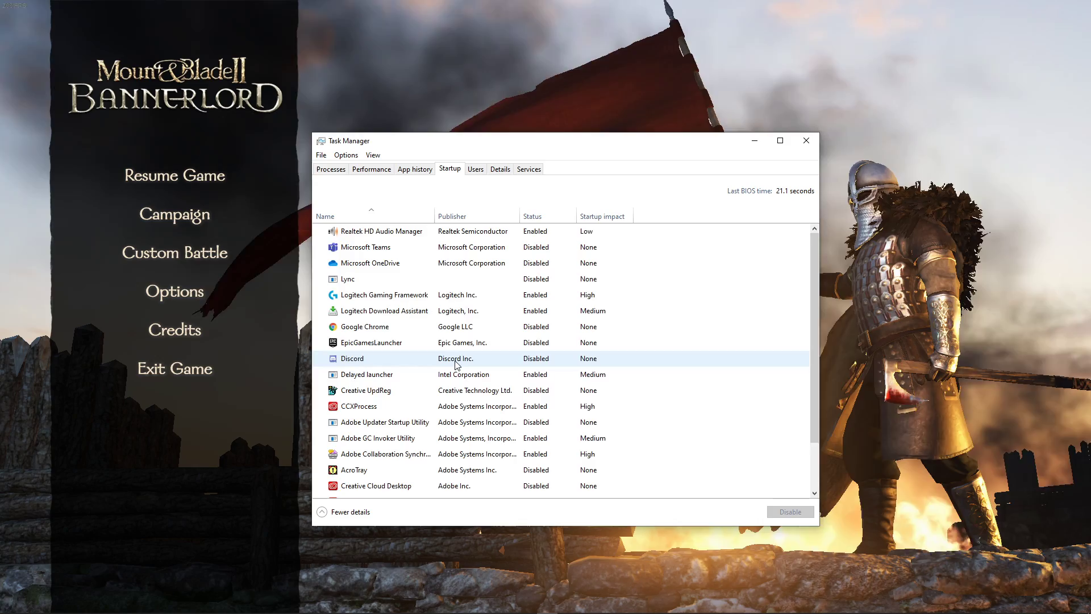
scroll(455, 369, down, 2)
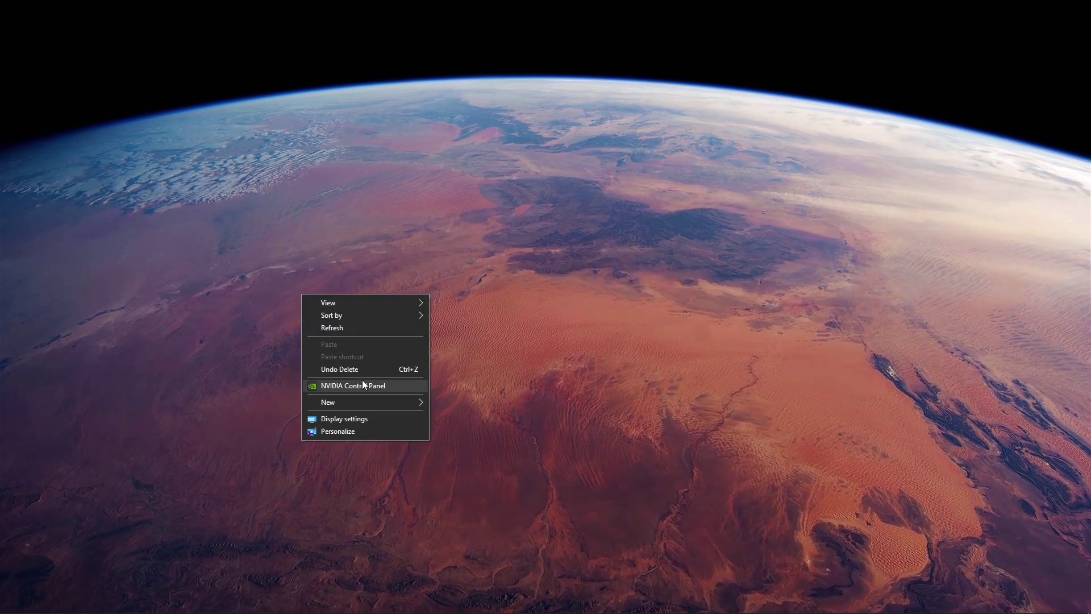
- Add BannerlordLauncher as a customized program in NVIDIA Manage 3D Settings
click(364, 385)
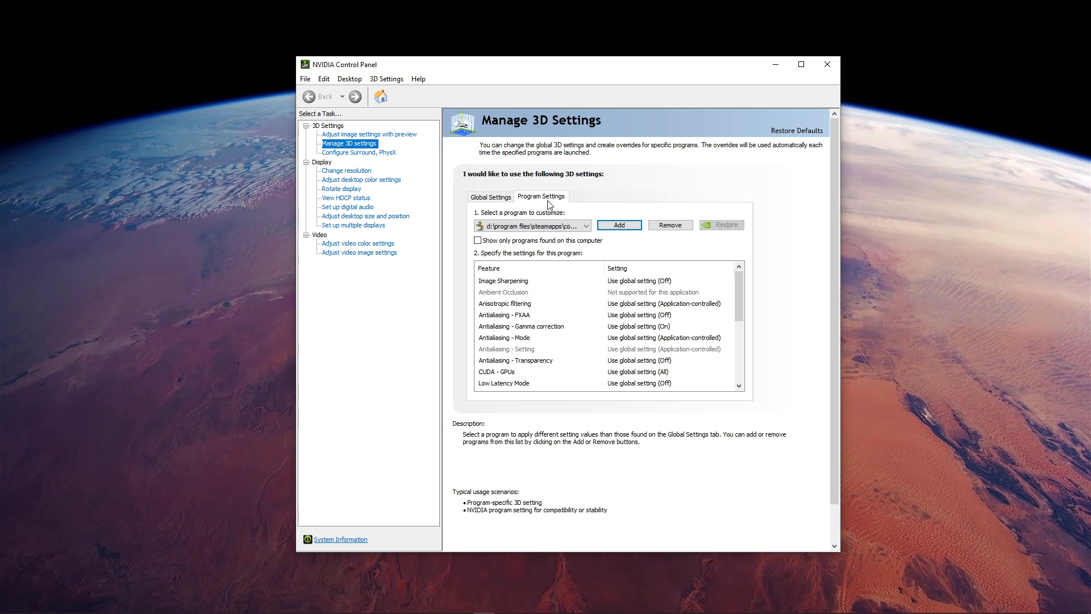
click(608, 225)
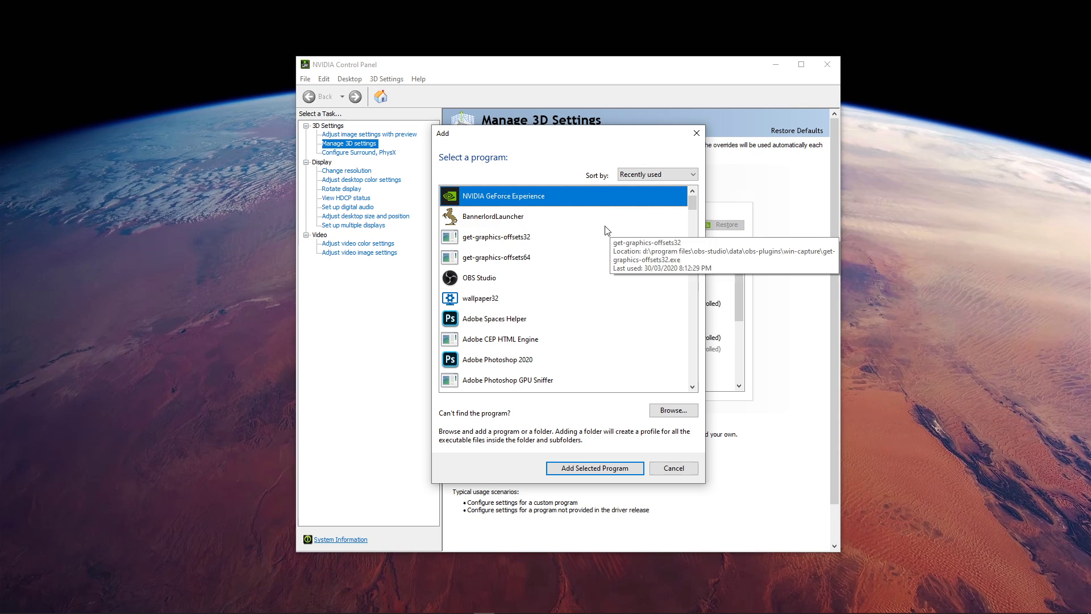
click(512, 217)
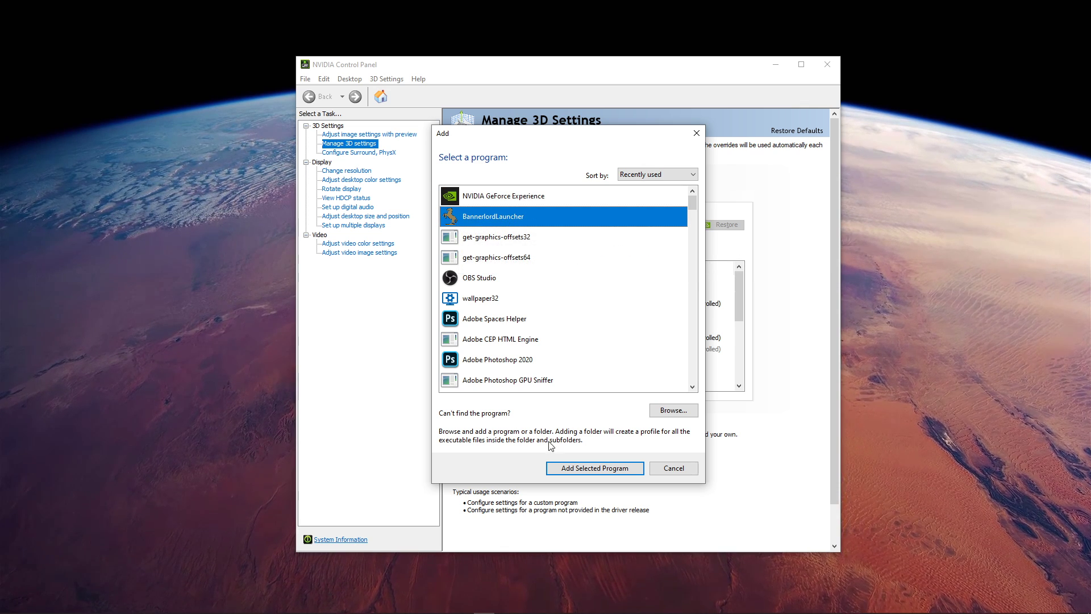
click(563, 470)
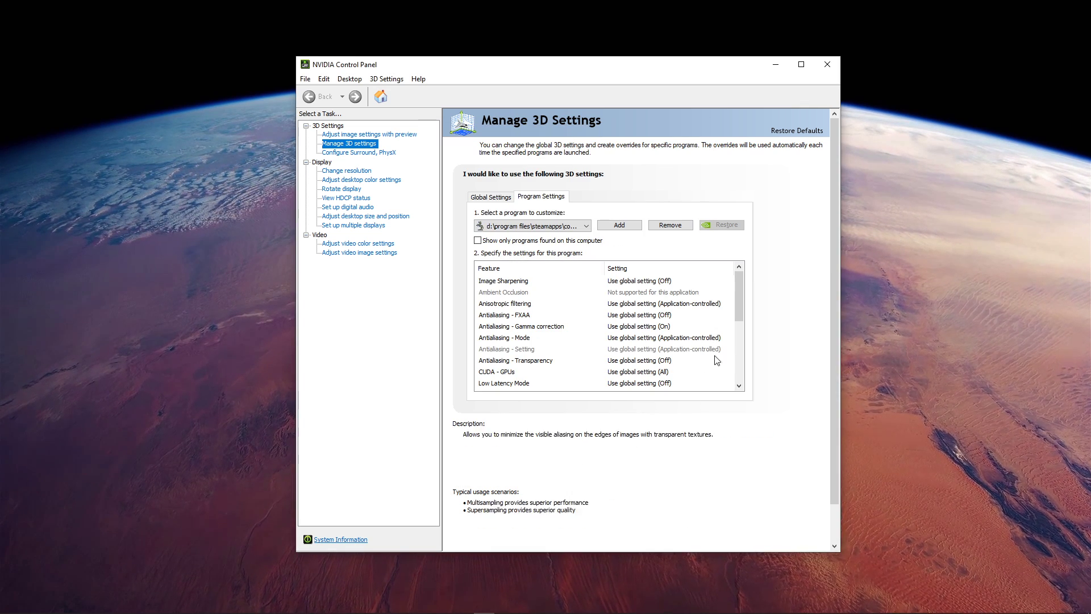
- Set Power management mode to Prefer maximum performance and keep Texture filtering - Quality at Performance
drag(741, 307, 738, 338)
click(643, 294)
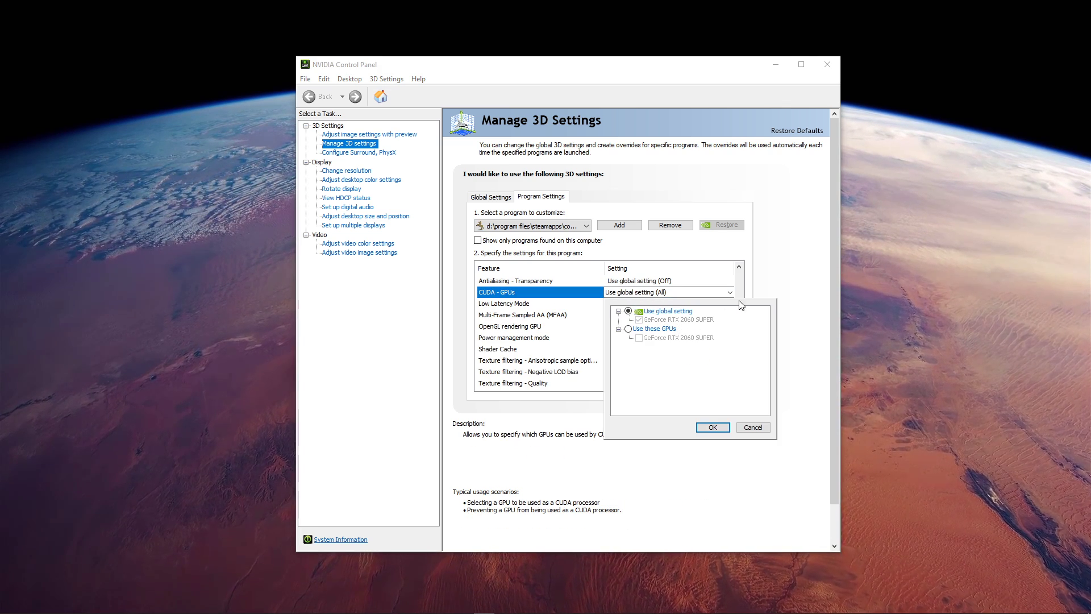
click(770, 293)
click(643, 338)
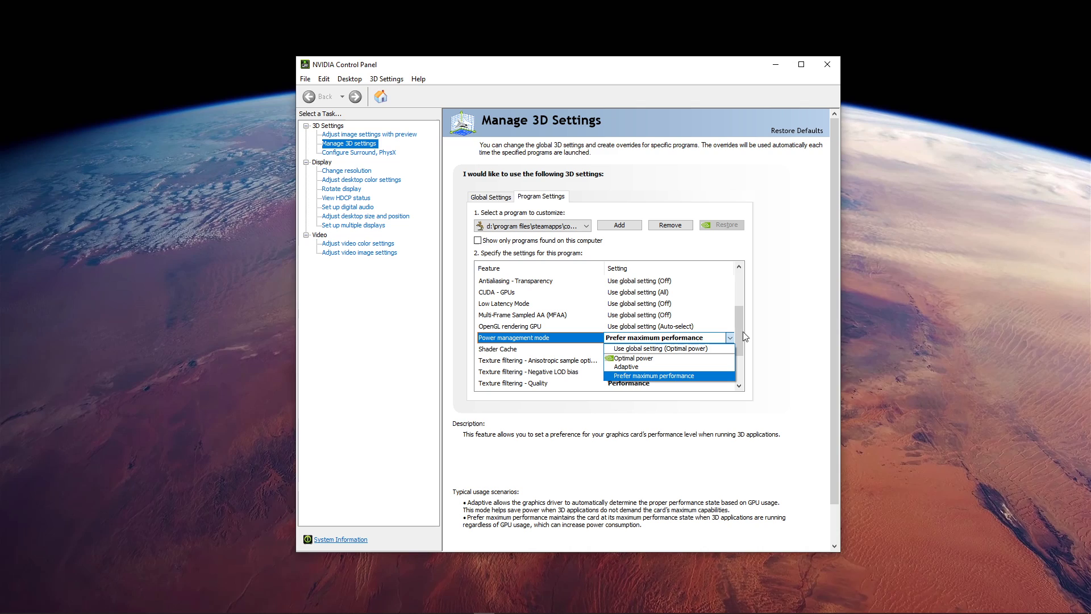
click(736, 318)
drag(741, 312, 737, 343)
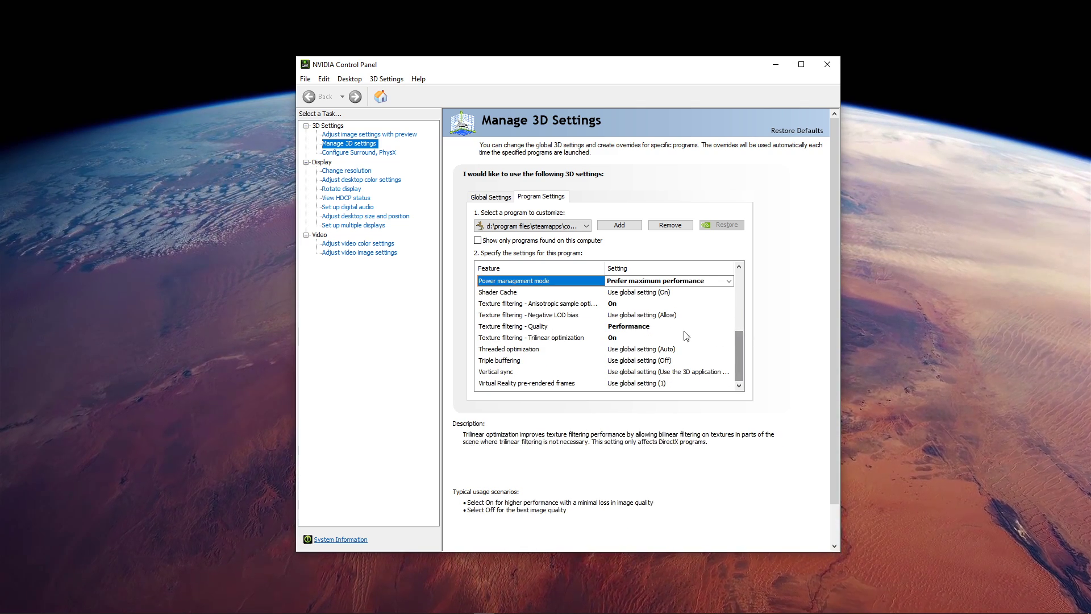
click(634, 331)
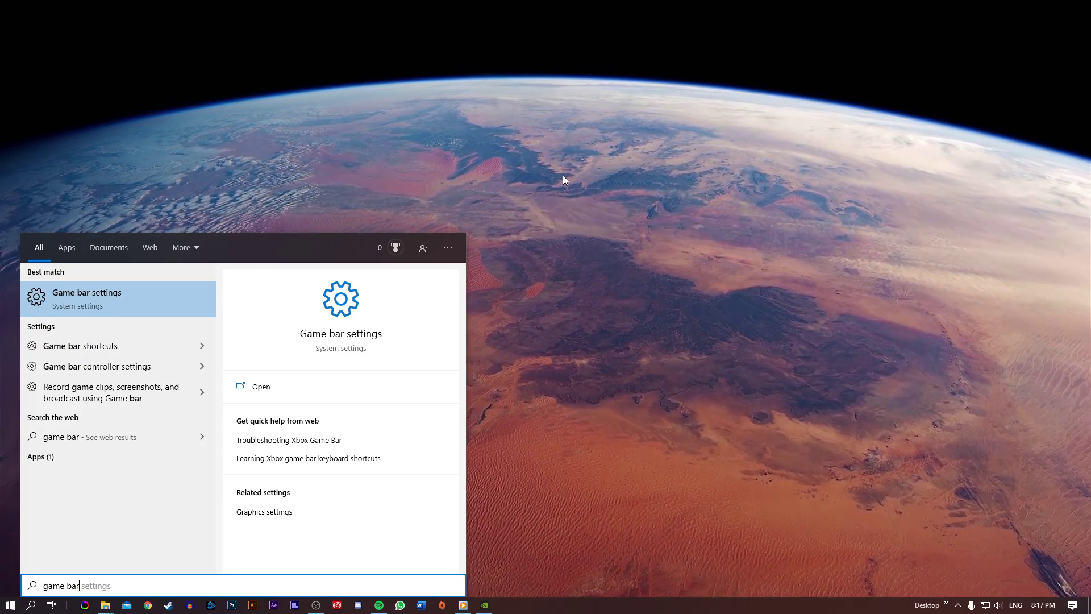
- Open the Game bar settings page, then move on to the Captures recording settings
key(Return)
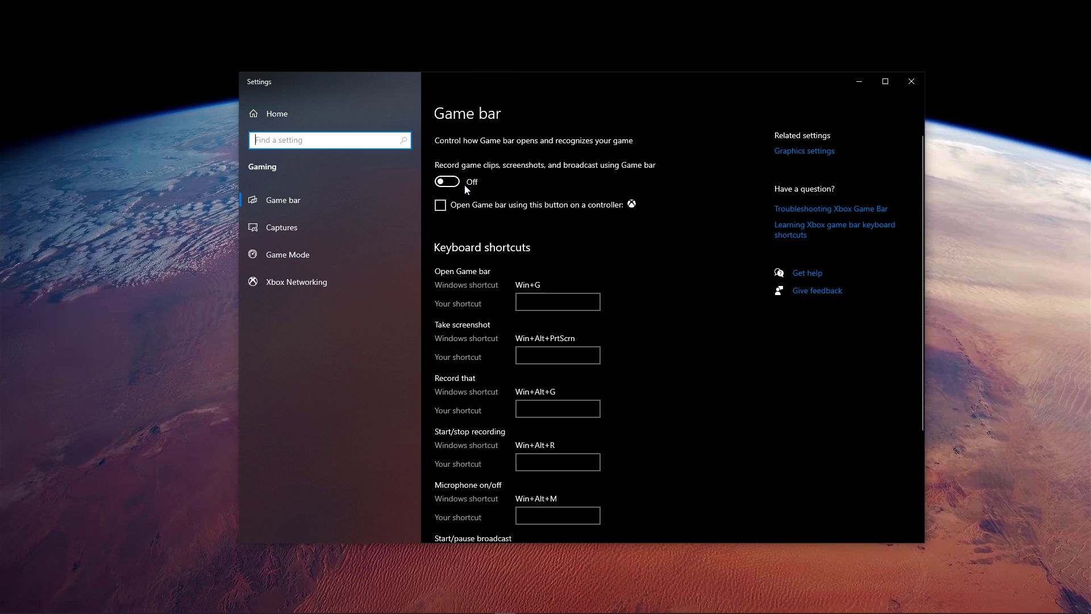
click(317, 225)
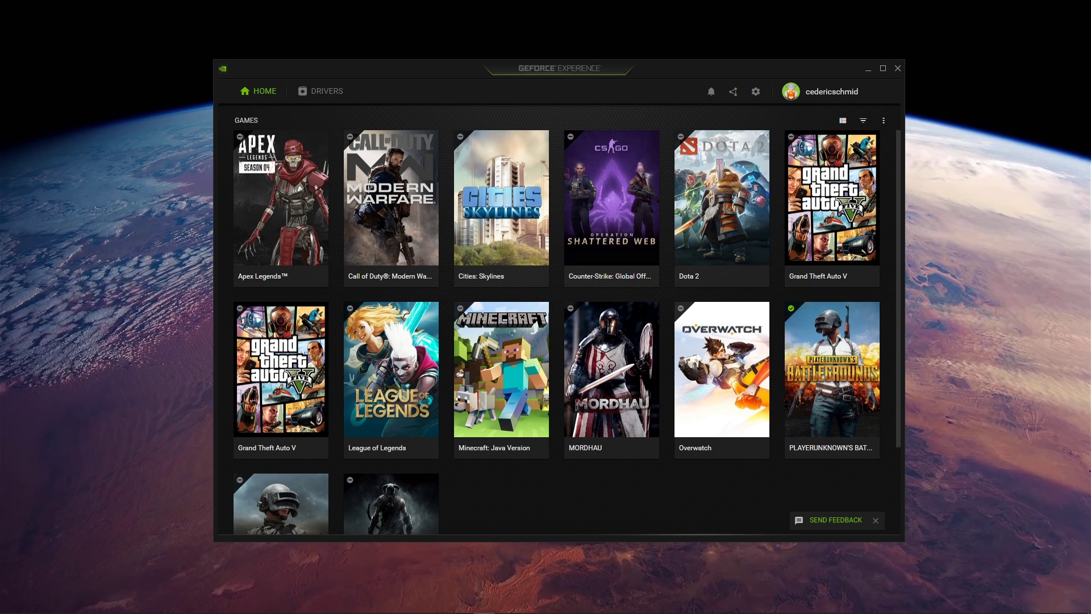
- Show the Drivers page offering GeForce Game Ready Driver 445.75 for download
click(338, 91)
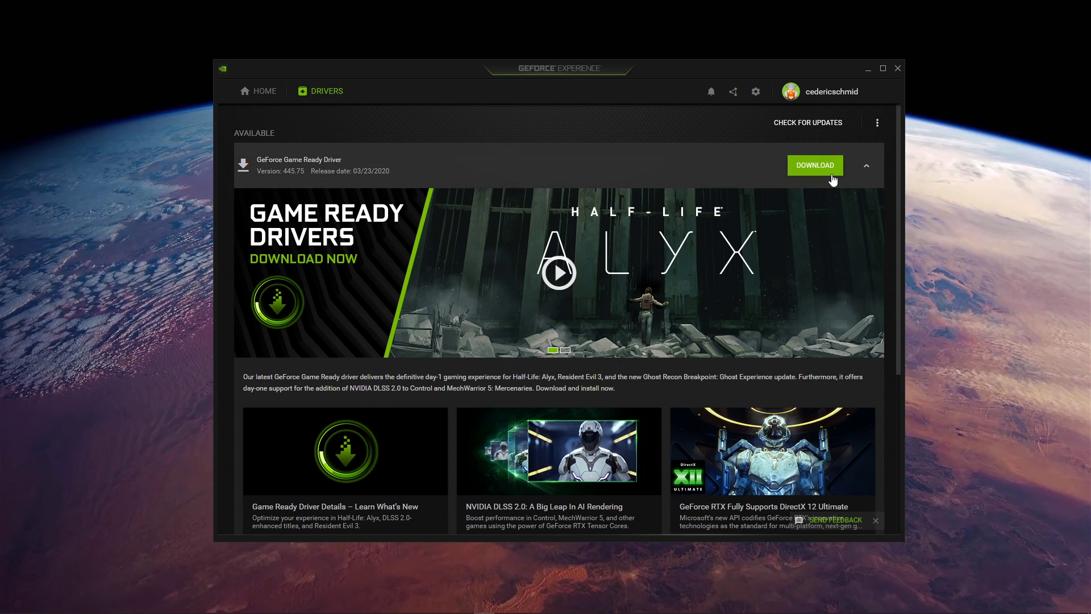